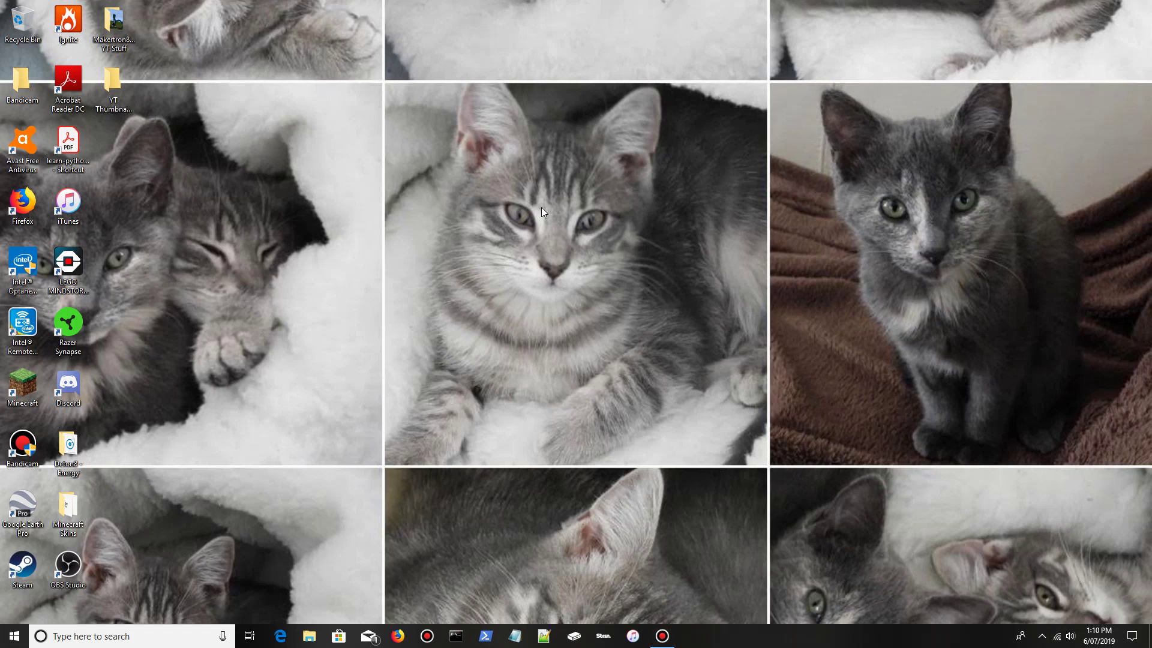
Step: Start OBS Studio from its desktop icon and shift its window toward the upper right
double_click(67, 576)
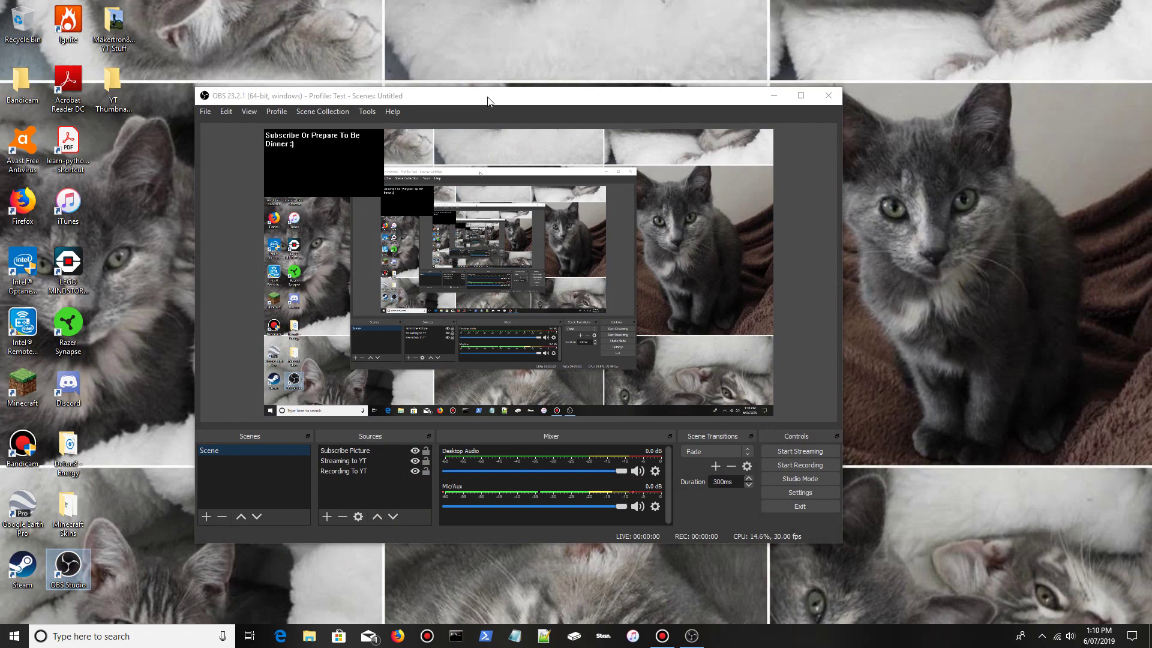
drag(488, 99, 568, 81)
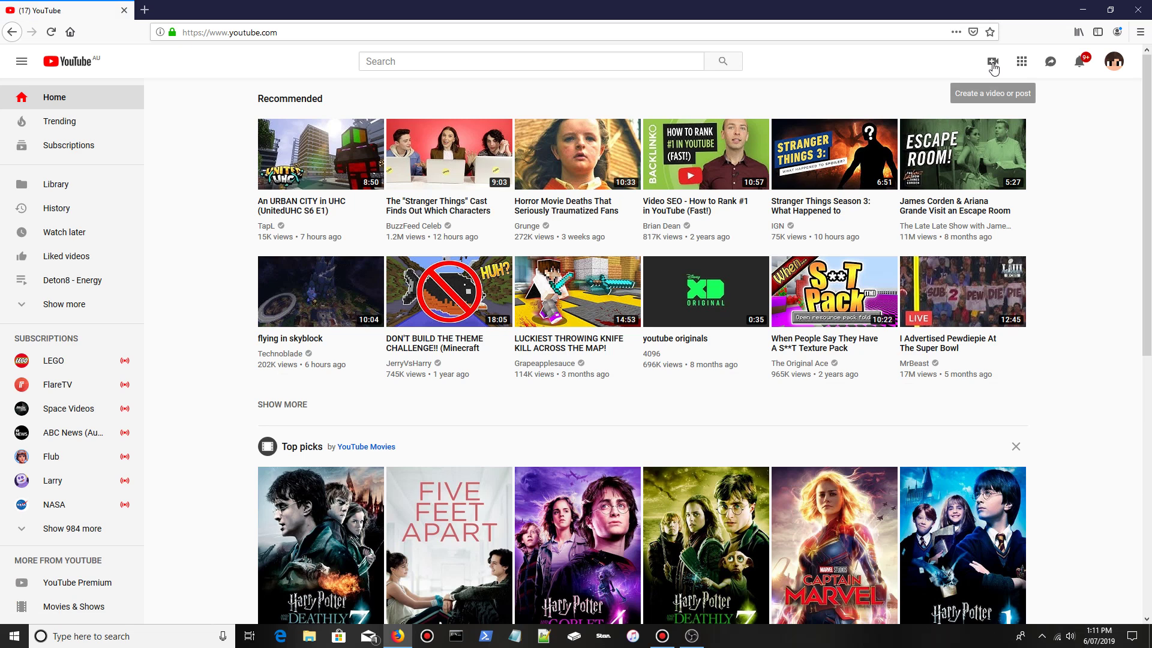
Step: Open YouTube's Go live page from the create-video camera menu
click(993, 62)
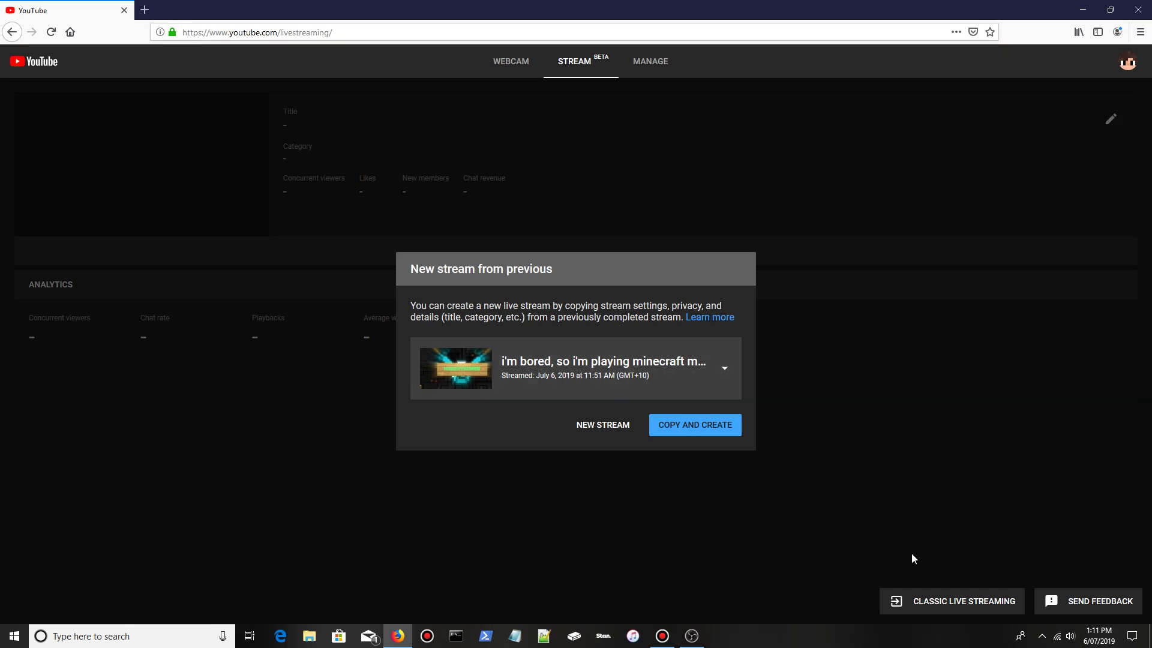
Step: Open the classic Live Dashboard with Stream now, declining Firefox's offer to save the login
click(940, 607)
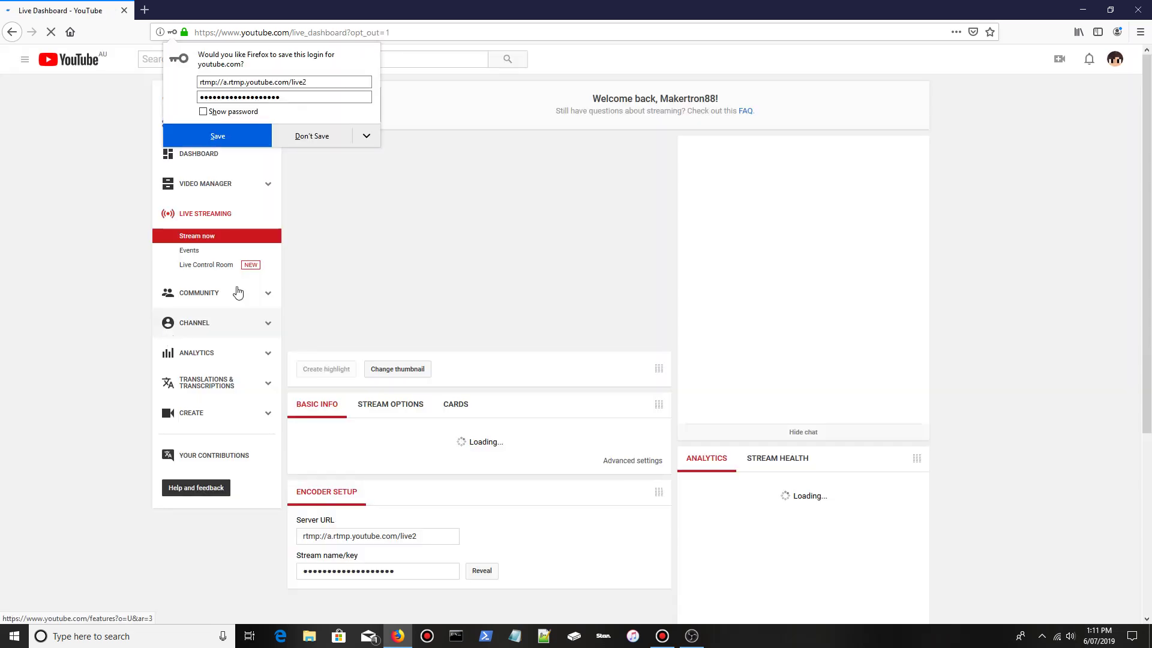
click(316, 139)
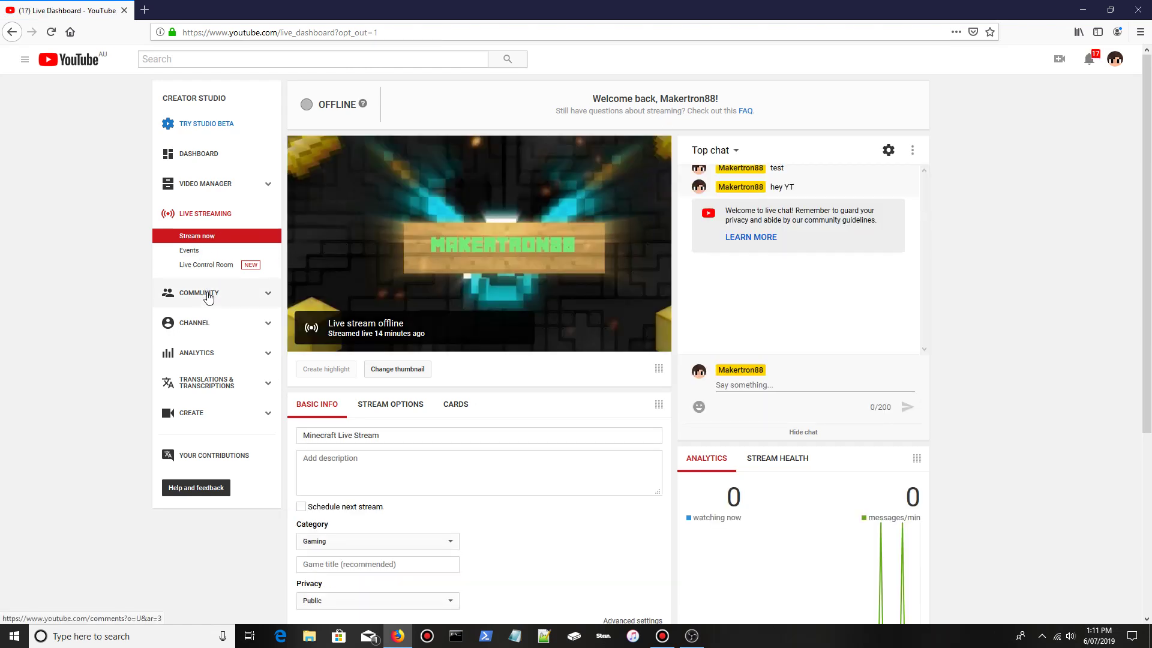
click(219, 241)
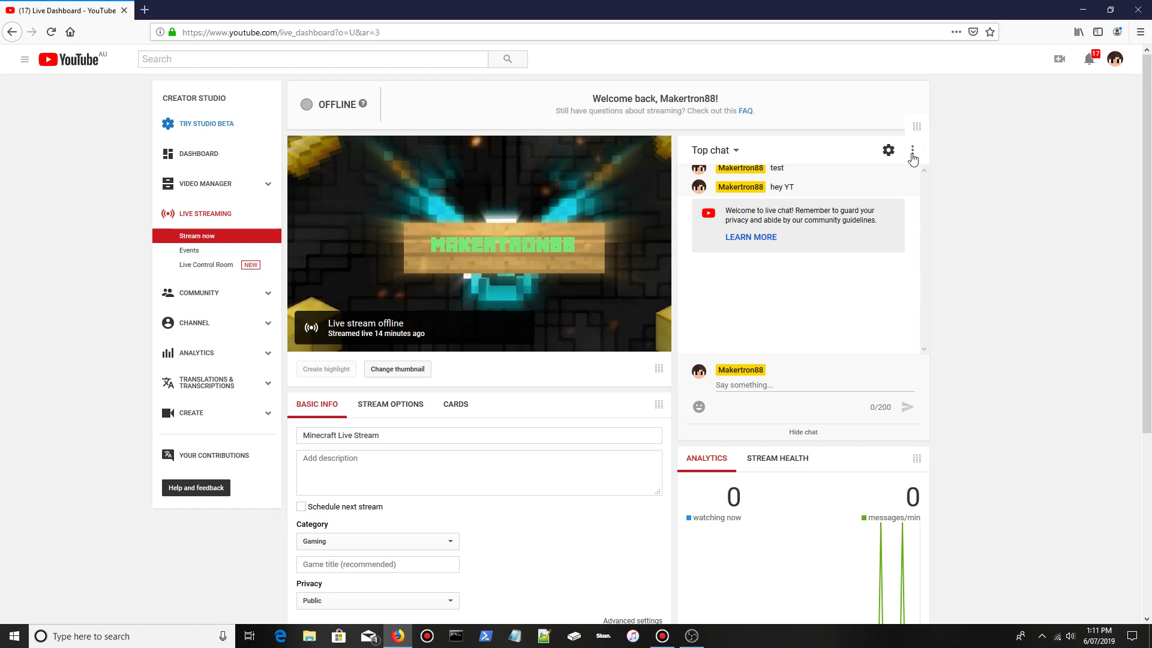
Step: Pop the live chat out into its own window and move it toward the middle
click(913, 153)
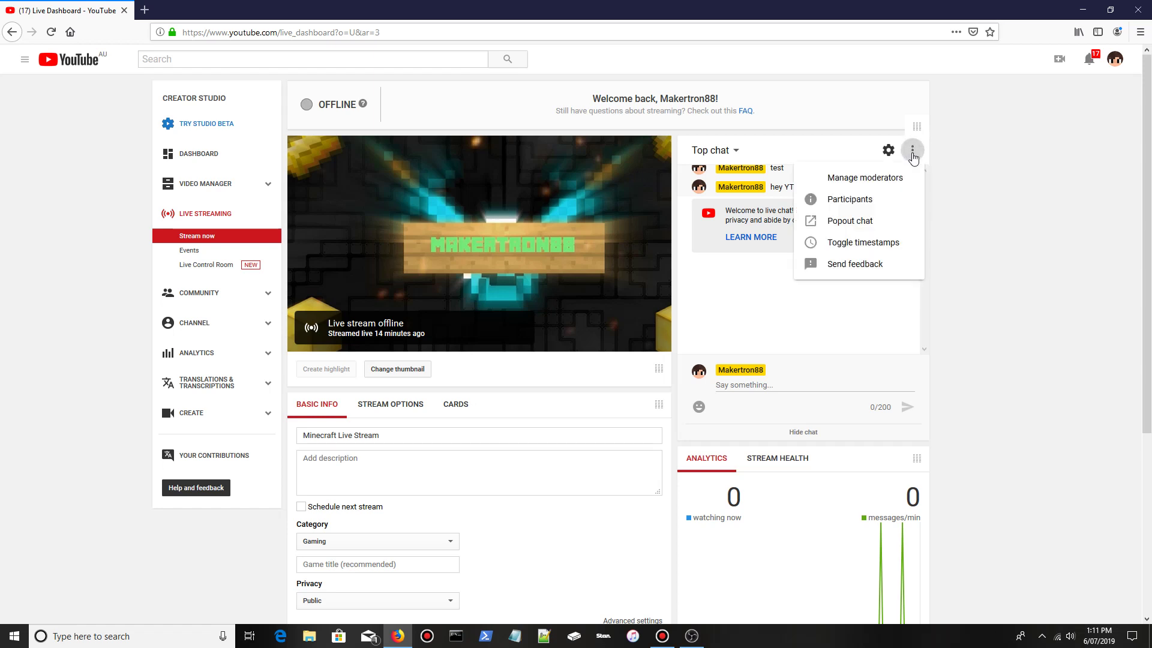
click(849, 222)
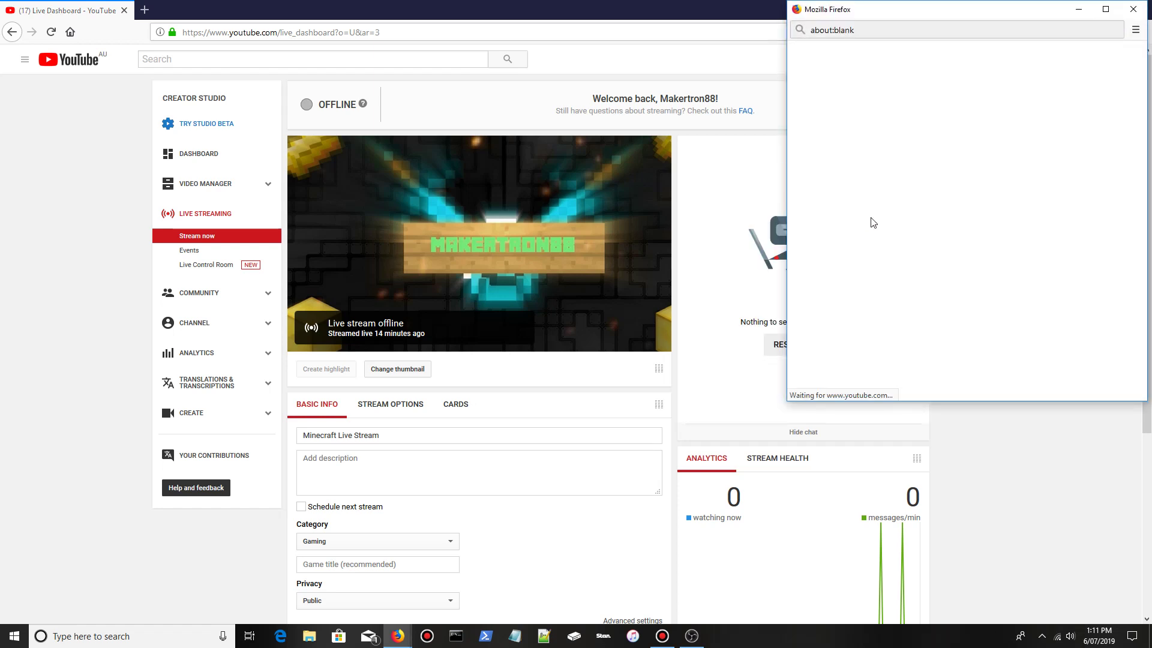
drag(890, 18, 676, 136)
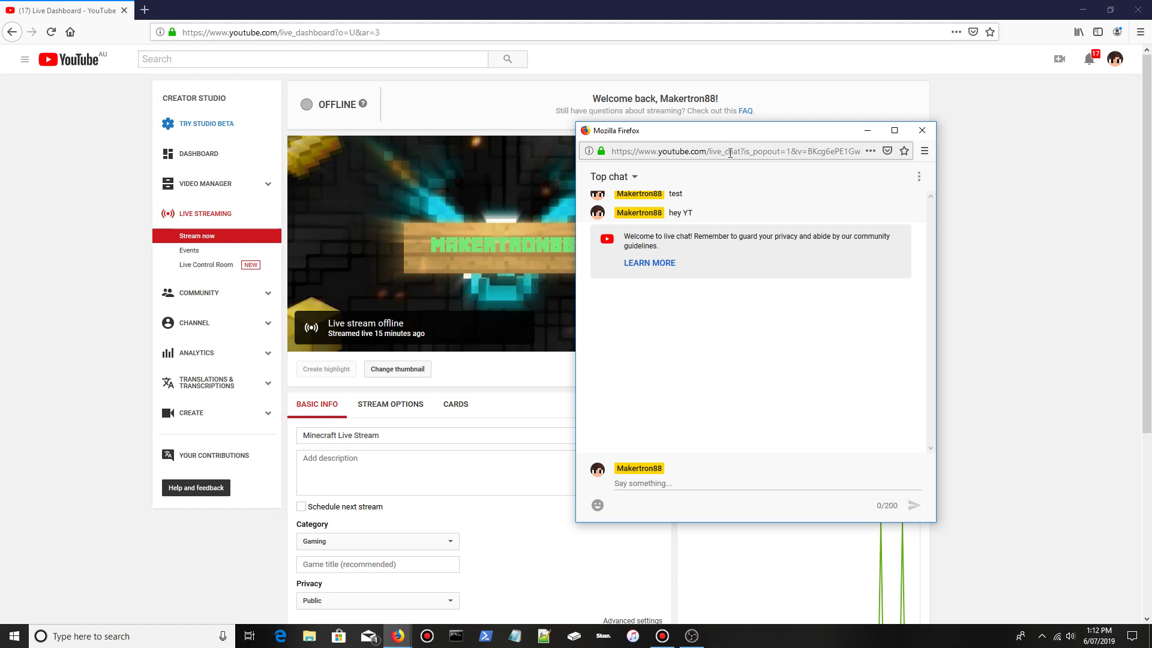
Step: Copy the pop-out chat window's full web address
click(731, 153)
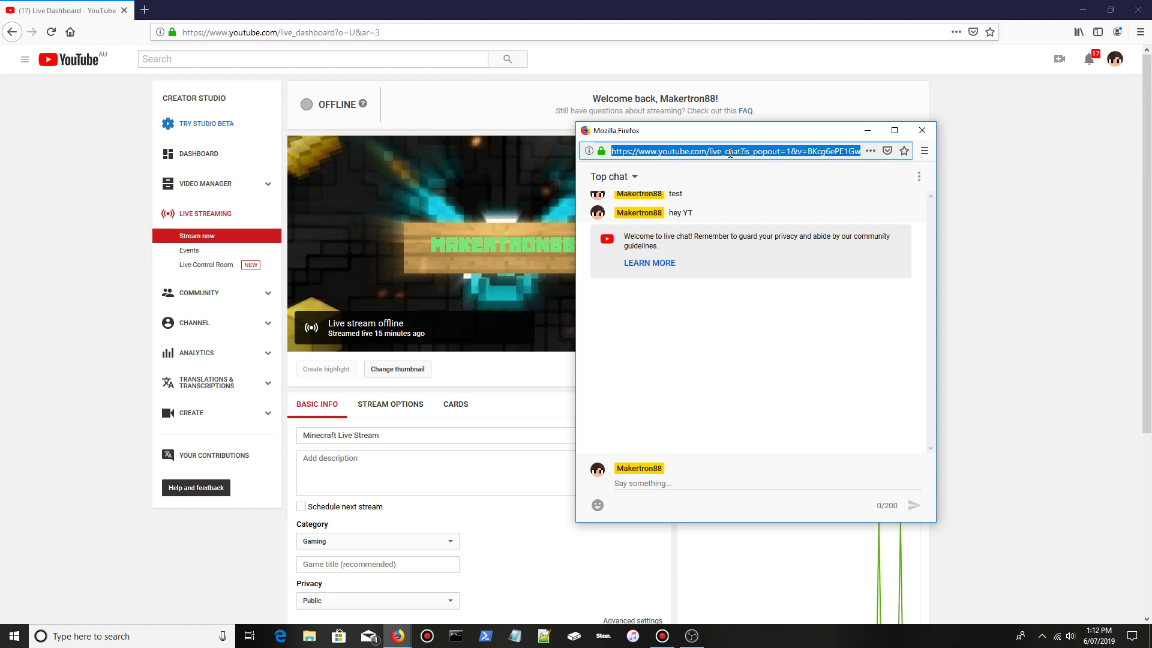
right_click(730, 153)
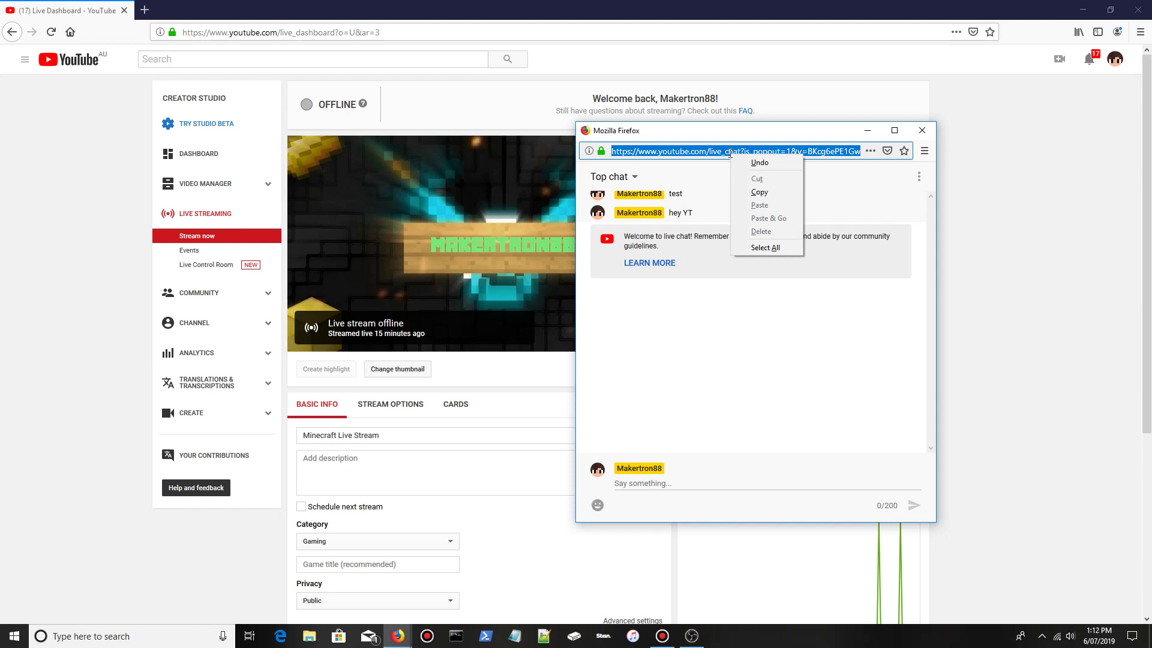
click(759, 192)
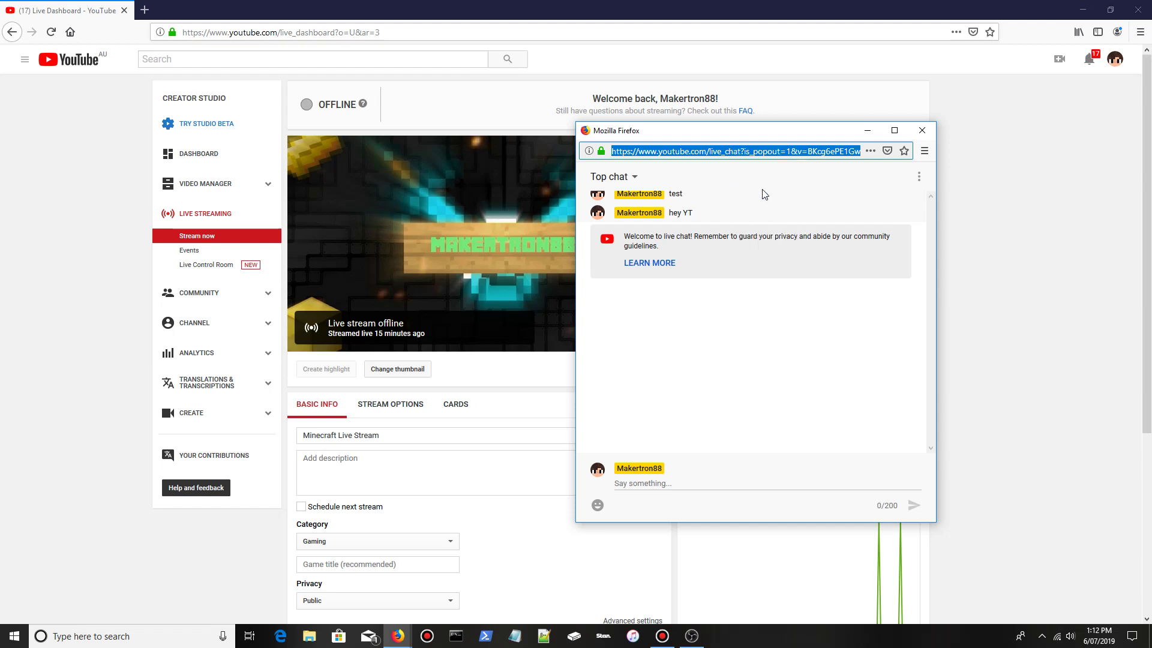
Step: Add a new Browser source to the OBS scene and name it 'Live Chat'
click(691, 636)
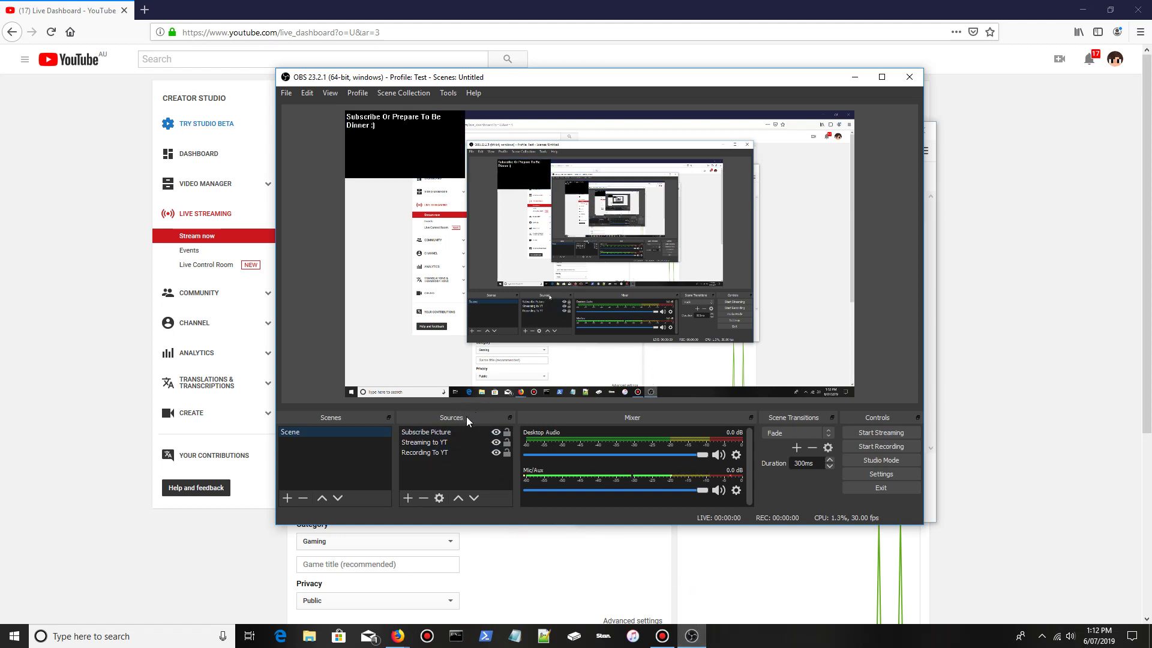
click(408, 500)
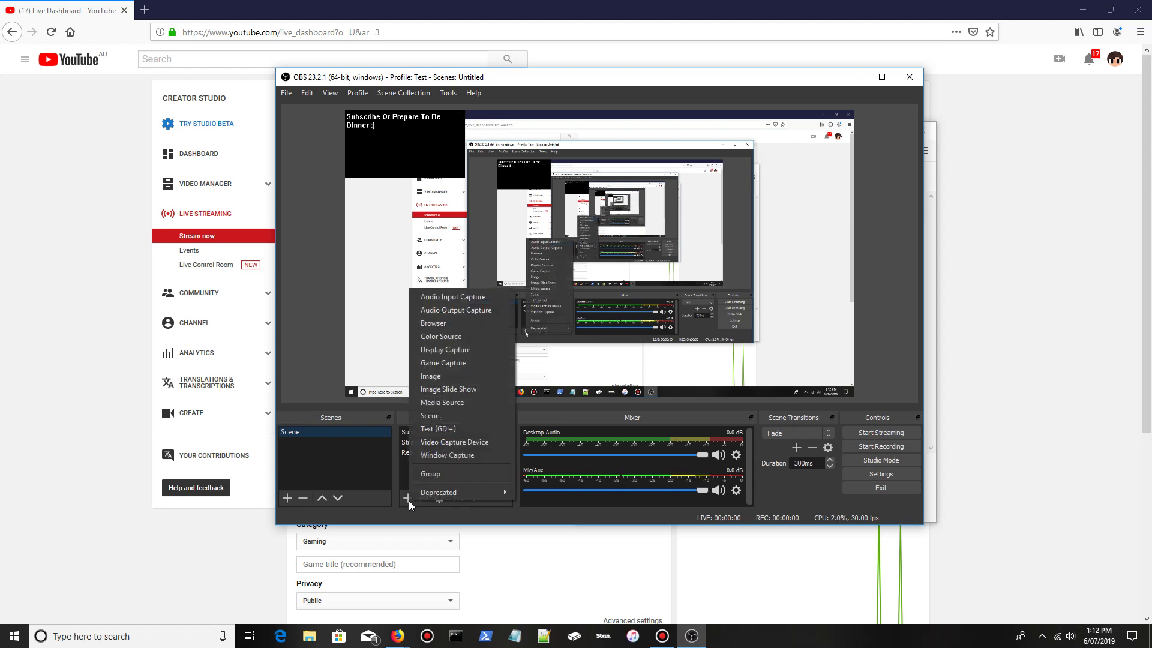
click(470, 321)
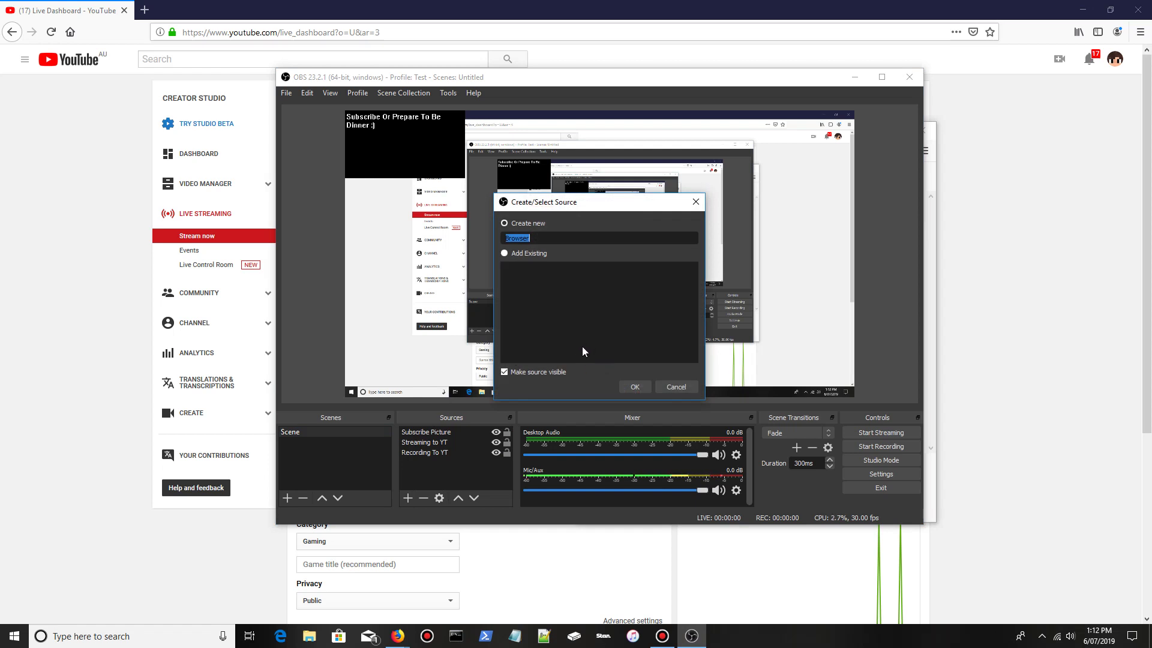
key(BackSpace)
text(Live Chat)
Step: Replace the Live Chat source's default URL with the pasted YouTube pop-out chat address
click(621, 386)
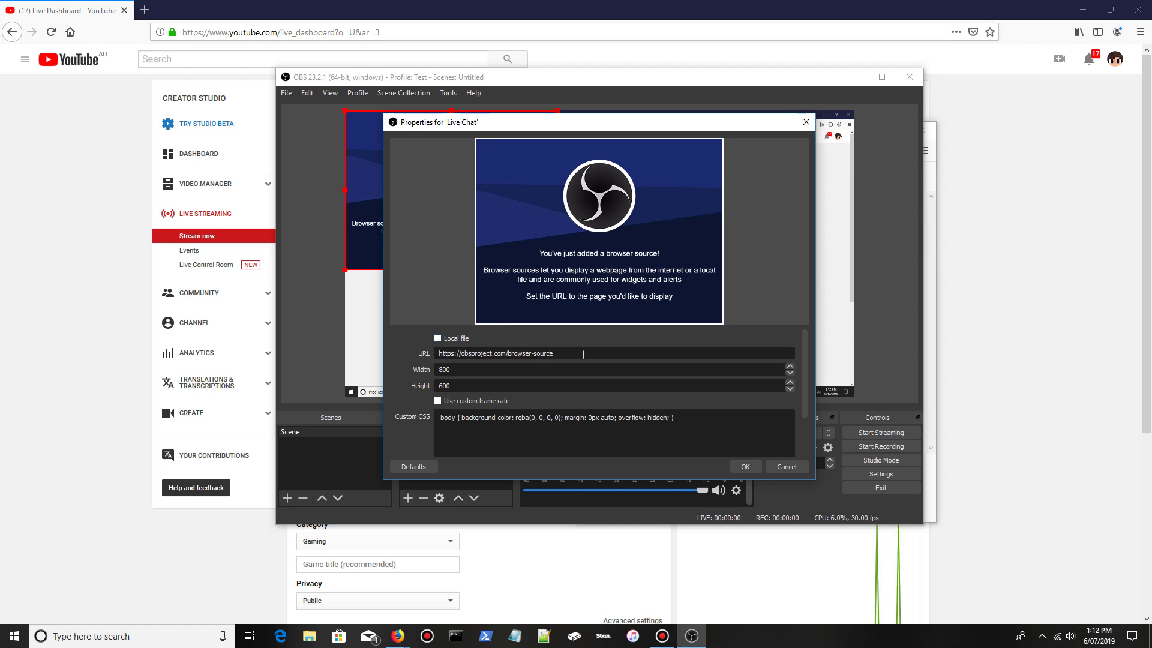
drag(427, 362, 362, 365)
key(BackSpace)
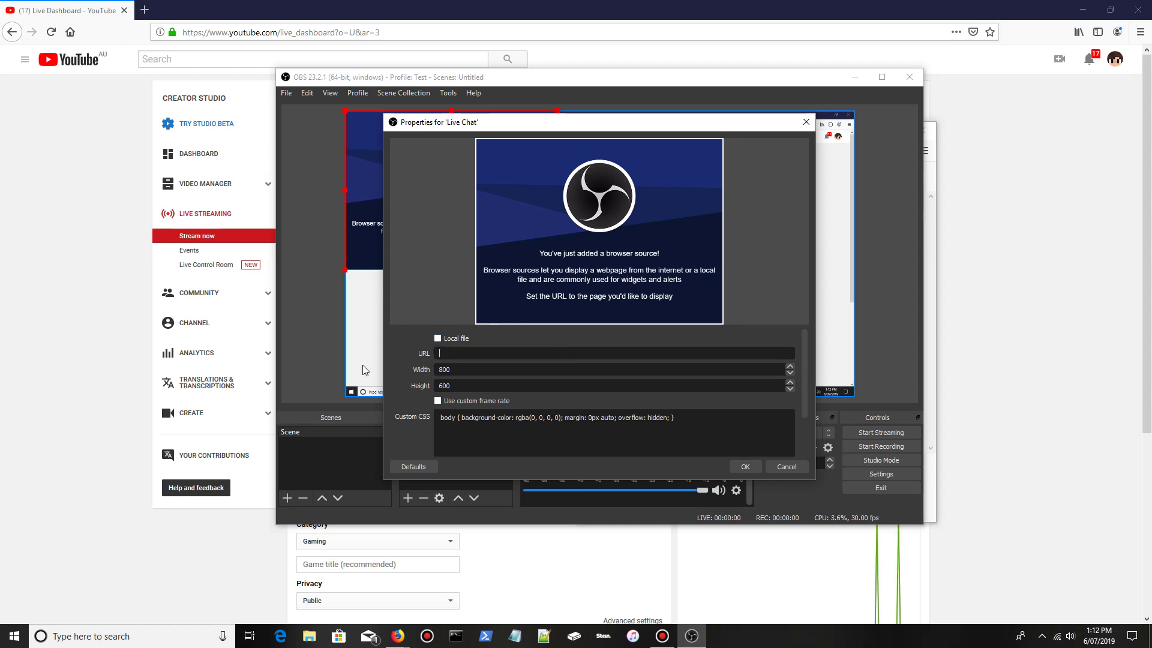
right_click(444, 353)
click(465, 419)
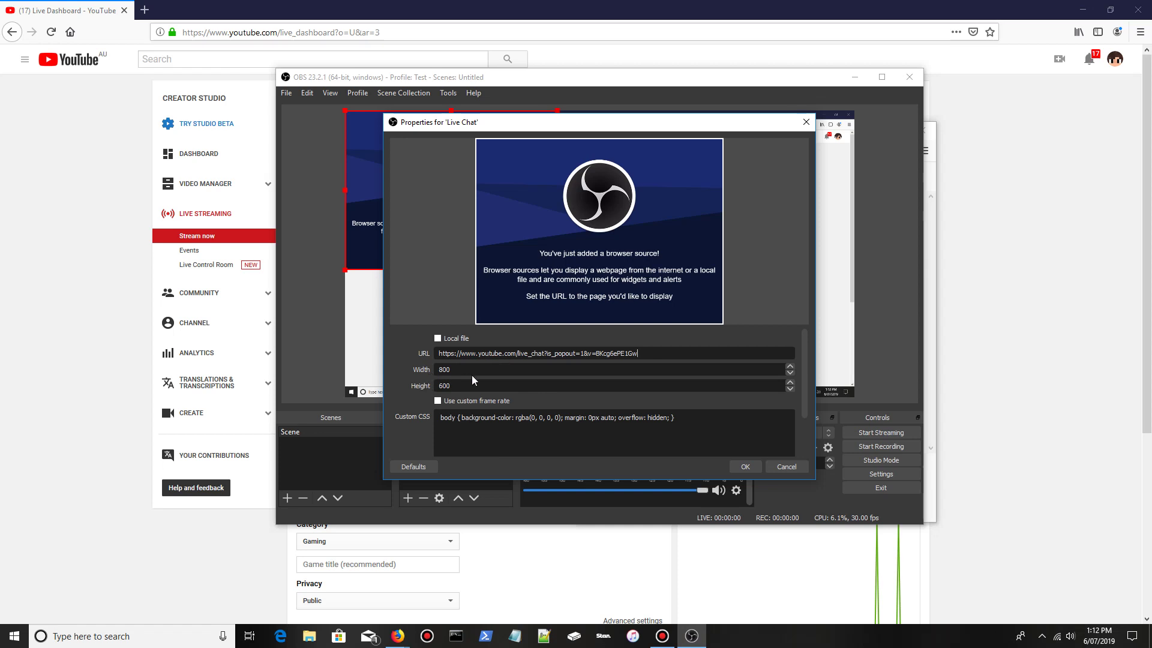
Step: Confirm the source settings, then move the chat box to the preview's lower left and shrink it
click(749, 467)
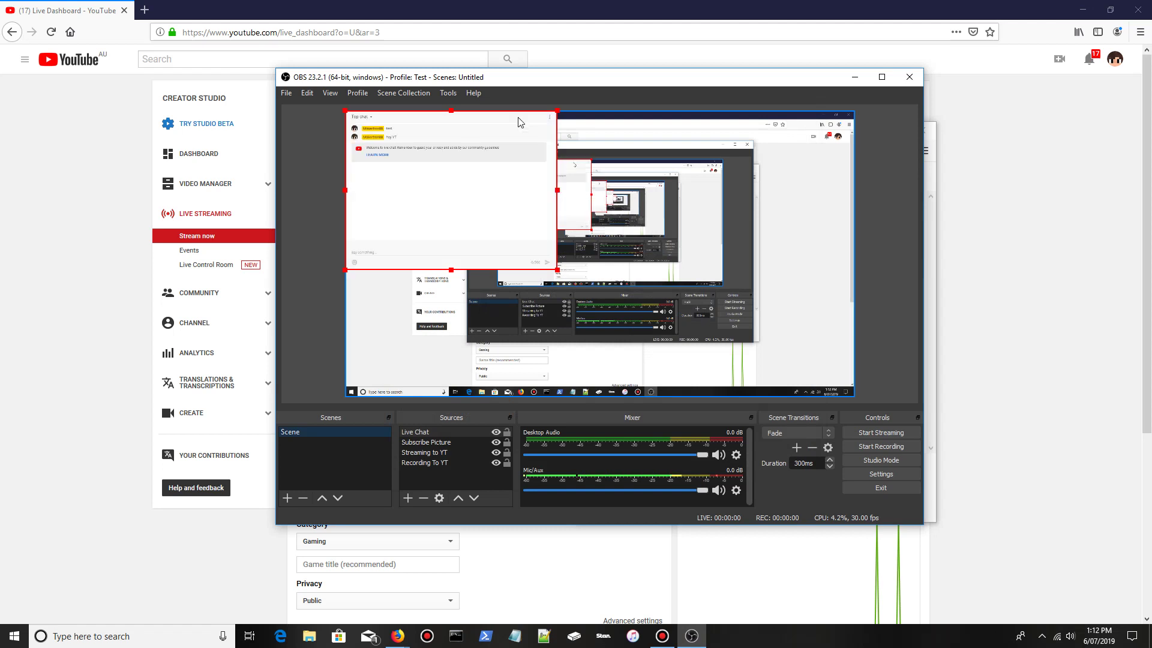
drag(520, 118, 543, 226)
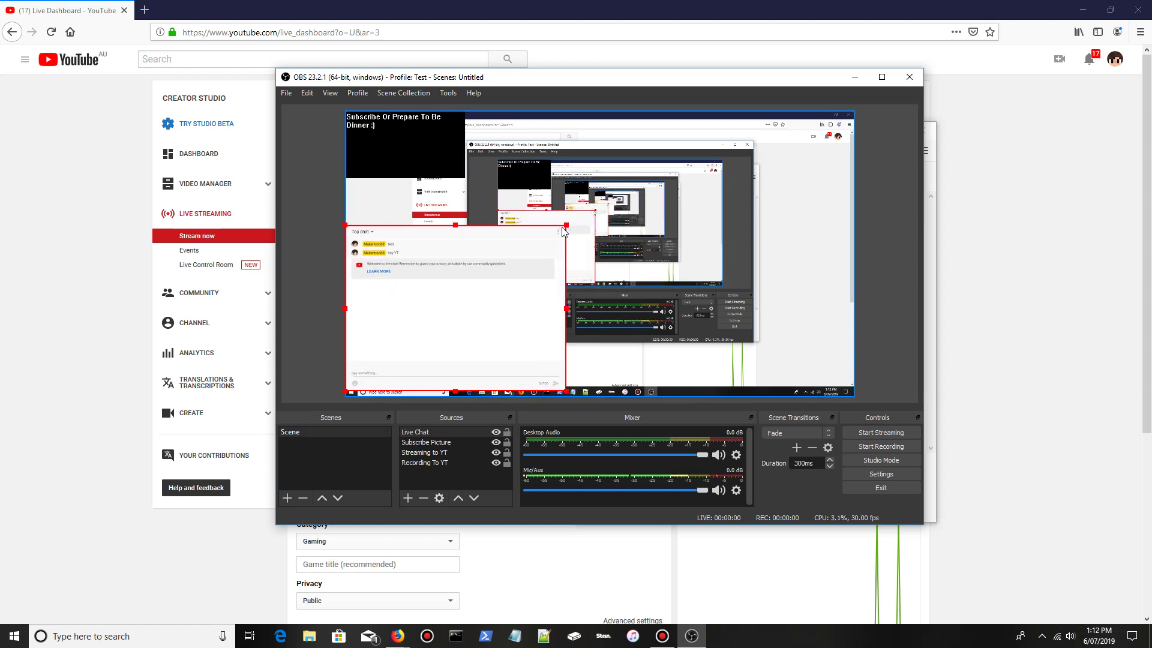
drag(566, 228, 520, 257)
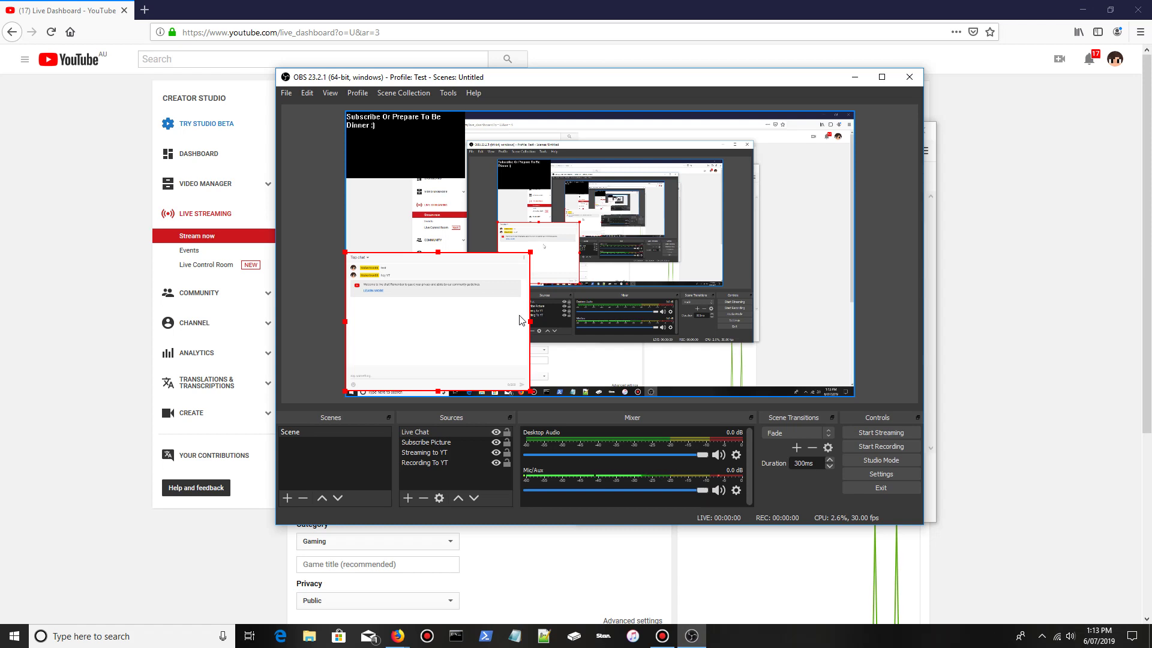
Step: Send the test message 'testing for a video' in the pop-out chat
drag(737, 81, 928, 191)
drag(763, 135, 392, 131)
click(291, 477)
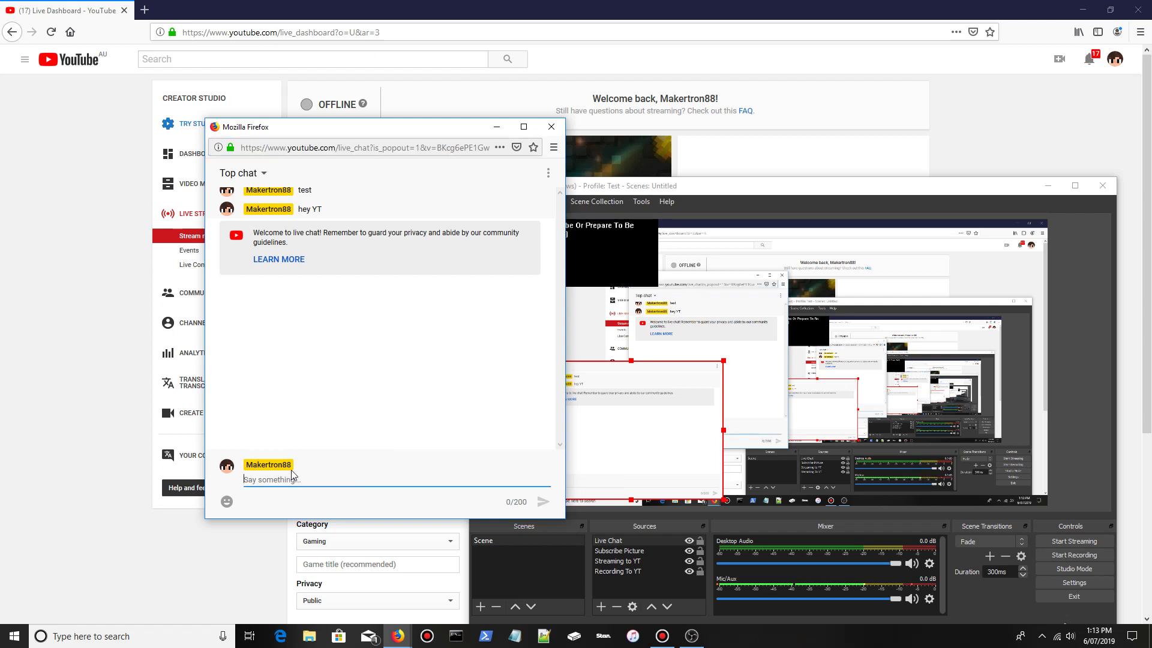
text(testing for a video)
key(Return)
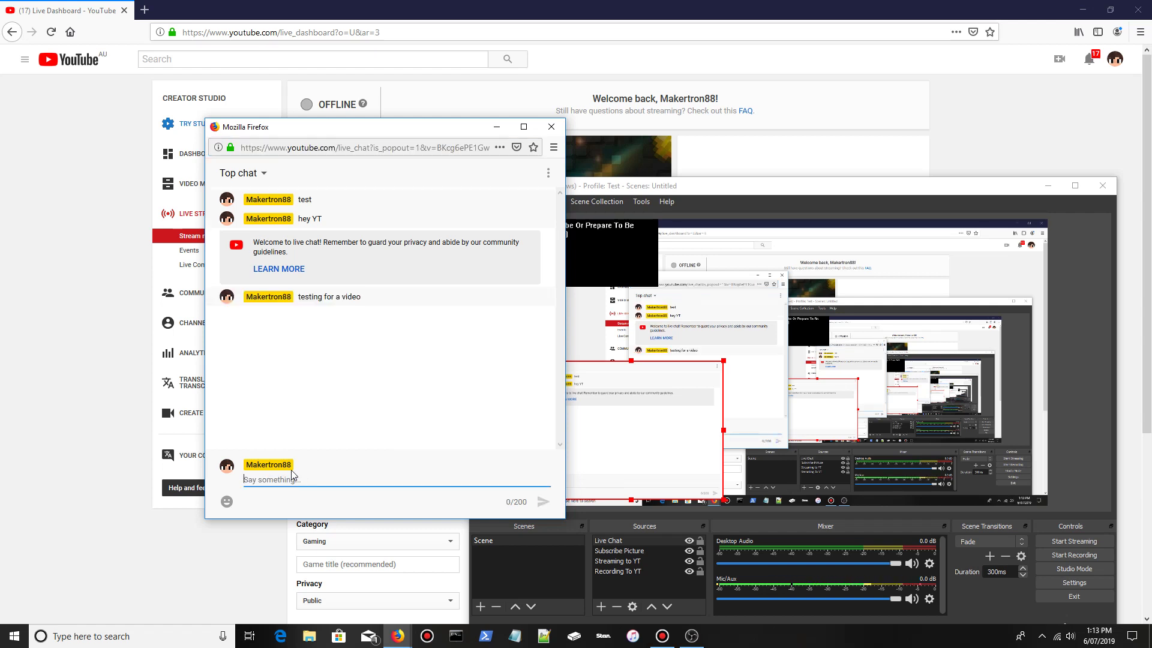
Step: Resize the Live Chat box into a small lower-left box, then close the pop-out chat window
drag(820, 191, 797, 129)
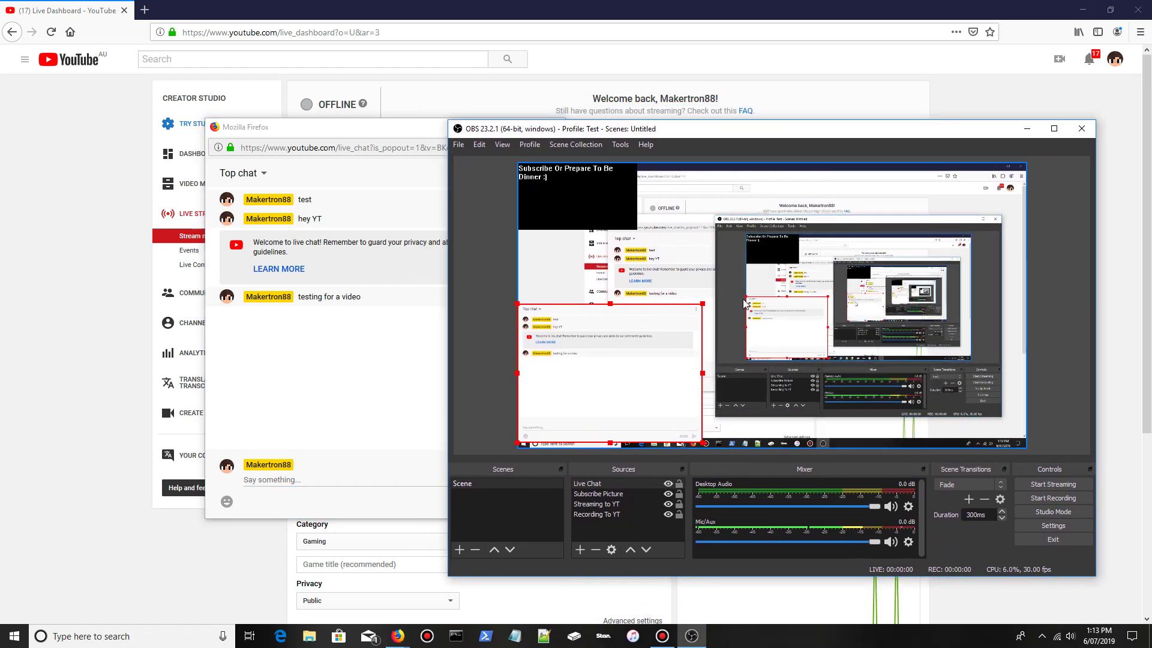
drag(703, 303, 908, 204)
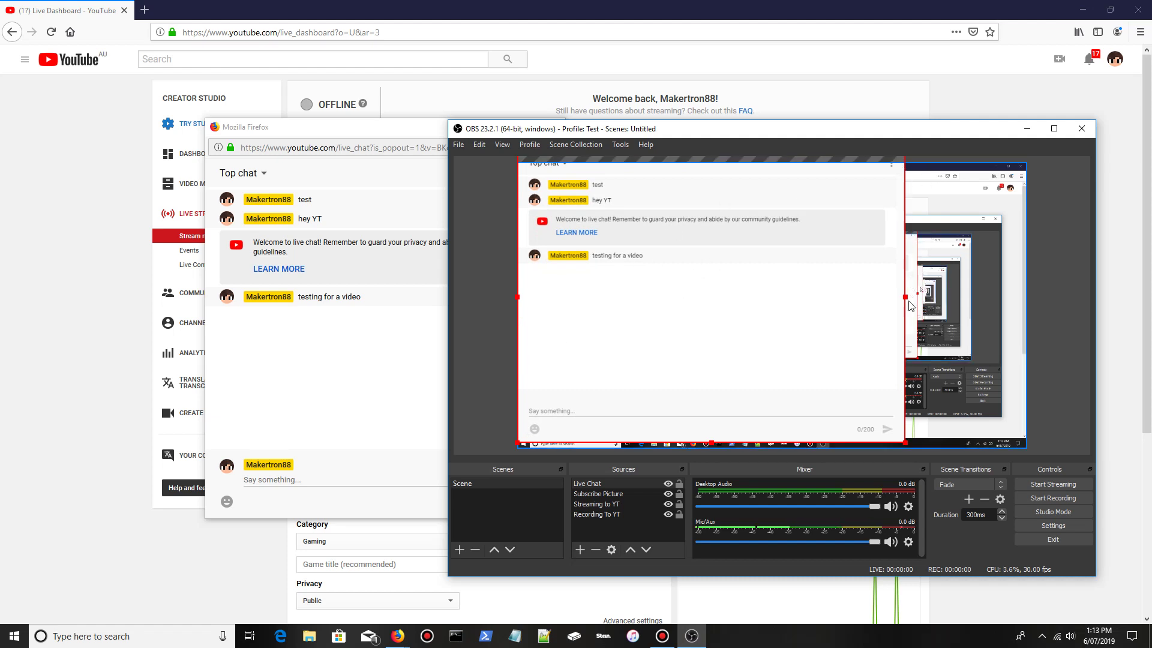
drag(905, 297, 705, 333)
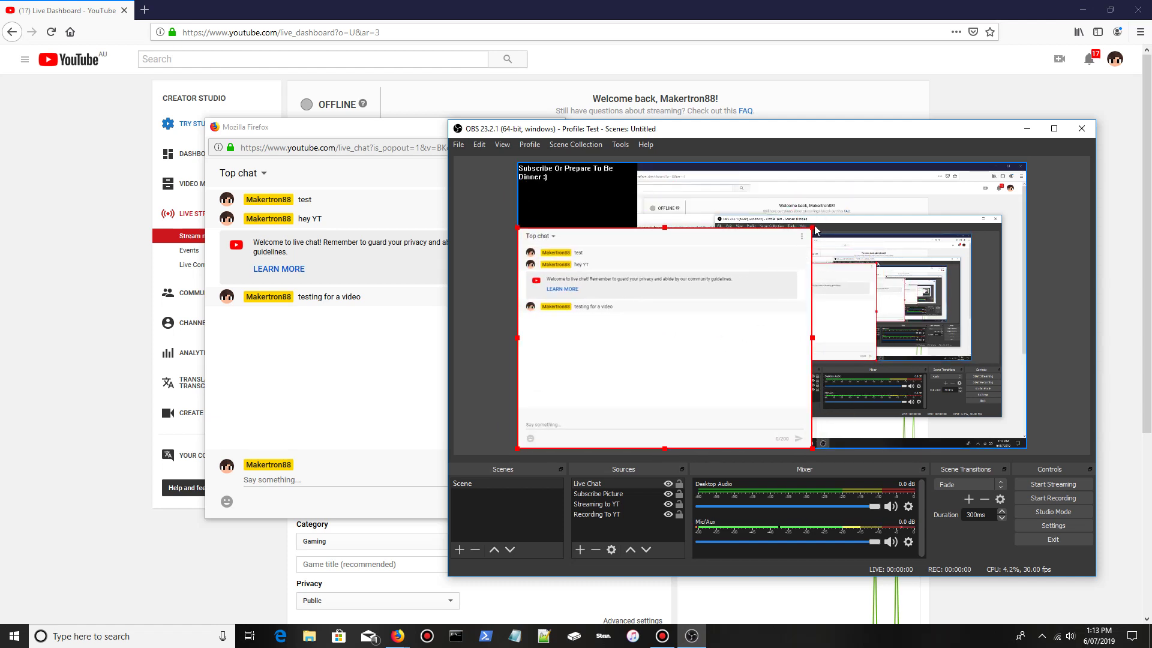
drag(814, 231, 702, 310)
drag(377, 129, 356, 147)
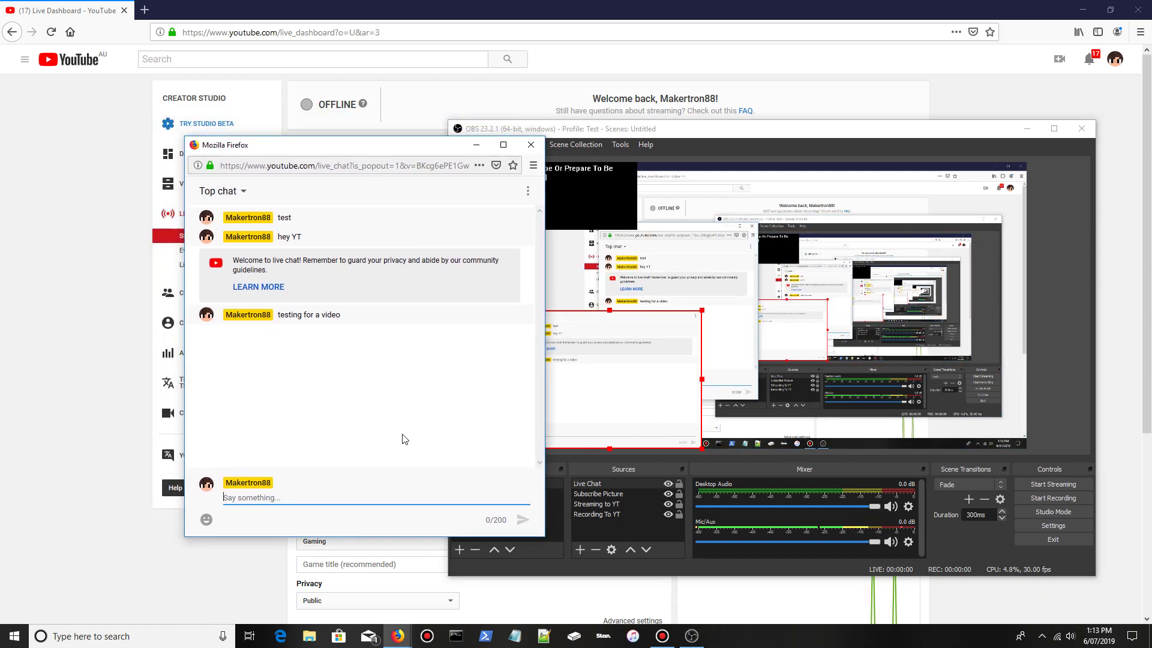
click(531, 145)
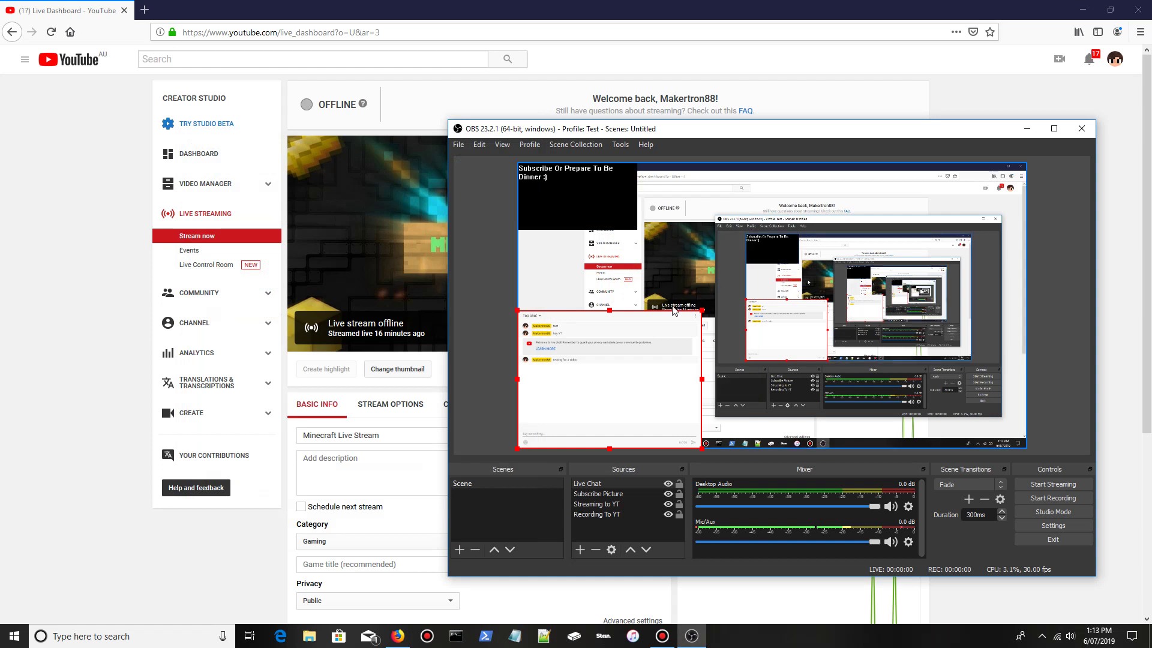